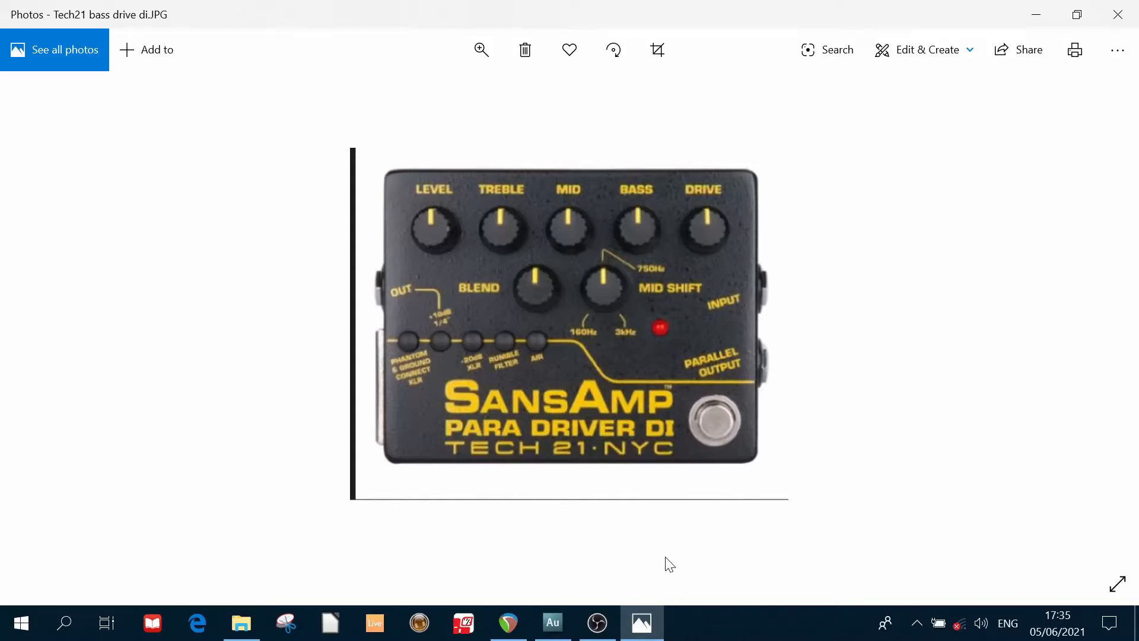
Switch to REAPER and toggle the TSE BOD bass overdrive on and off with its footswitch.
{"action": "key", "text": "alt+Tab"}
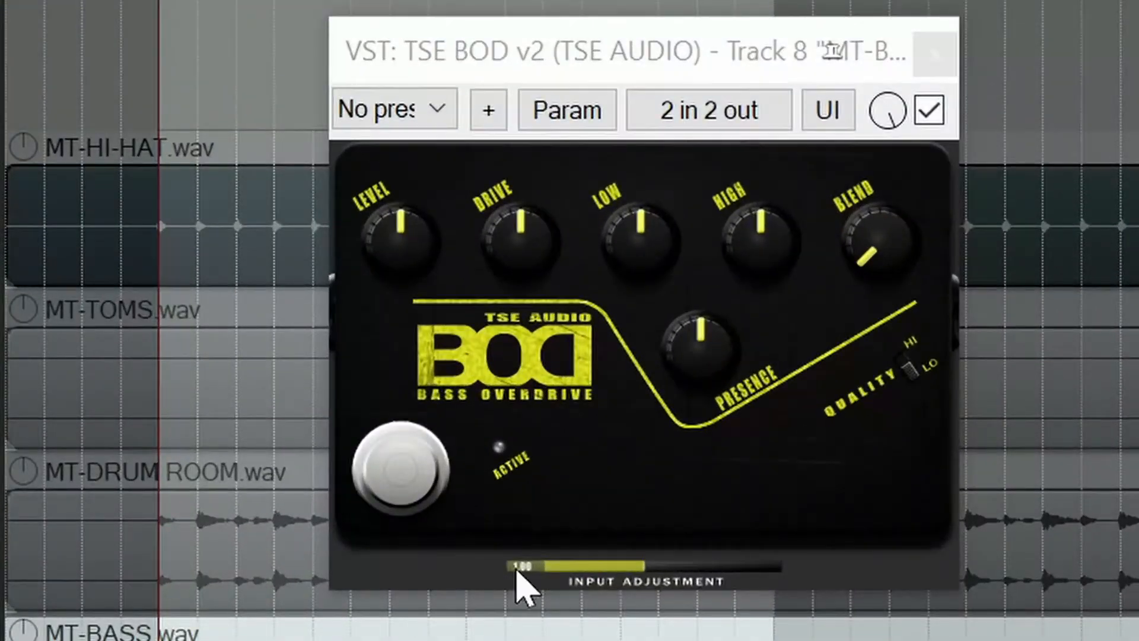
{"action": "left_click", "coordinate": [414, 478]}
{"action": "left_click", "coordinate": [409, 482]}
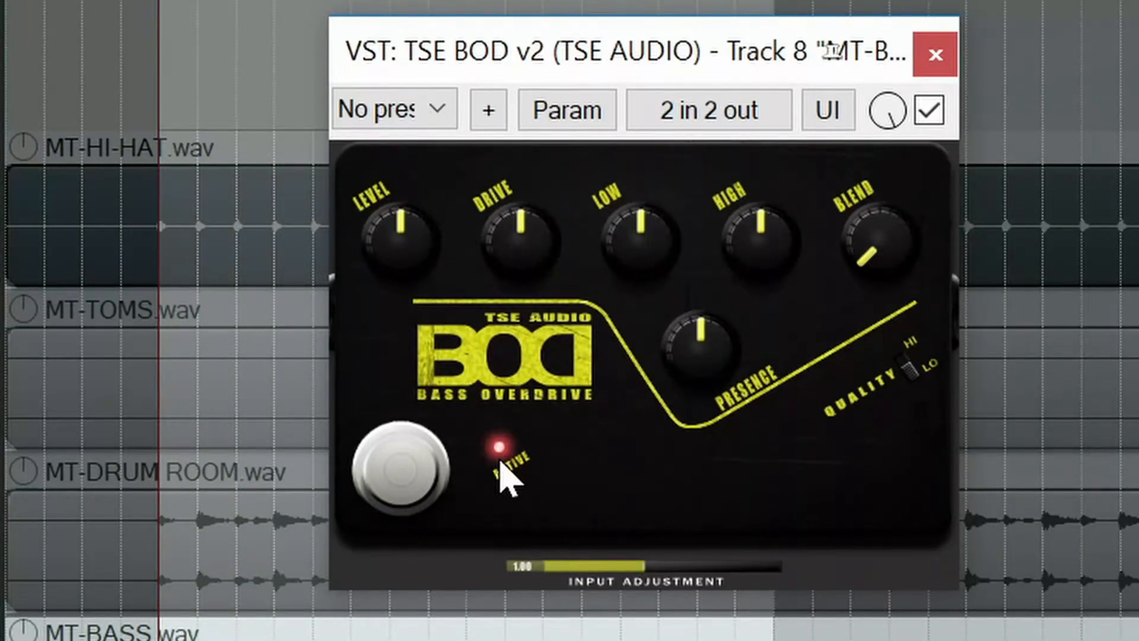
{"action": "left_click", "coordinate": [409, 495]}
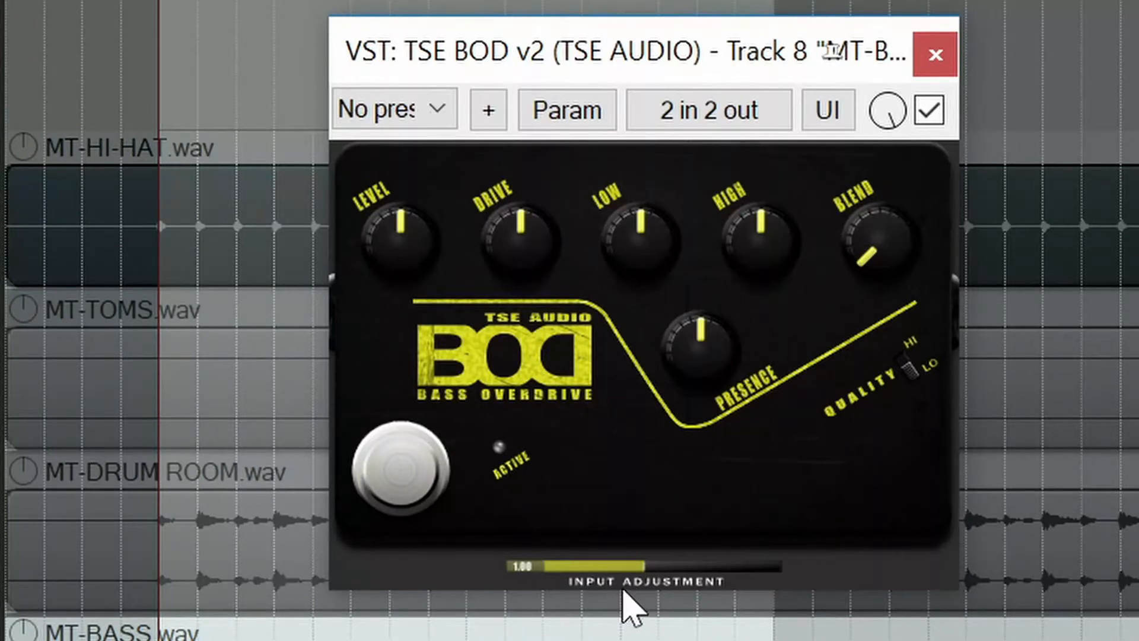
Try the Input Adjustment slider and reset it to 1.00, then flip the Quality switch and return it to LO.
{"action": "mouse_move", "coordinate": [636, 564]}
{"action": "left_mouse_down"}
{"action": "mouse_move", "coordinate": [623, 509]}
{"action": "mouse_move", "coordinate": [628, 422]}
{"action": "mouse_move", "coordinate": [635, 640]}
{"action": "mouse_move", "coordinate": [647, 580]}
{"action": "left_mouse_up"}
{"action": "double_click", "coordinate": [636, 566]}
{"action": "left_click", "coordinate": [914, 371]}
{"action": "left_click", "coordinate": [908, 386]}
Try the Drive knob's range by turning it almost fully up, then return it to centre.
{"action": "left_click", "coordinate": [407, 244]}
{"action": "left_click_drag", "start_coordinate": [522, 260], "coordinate": [498, 91]}
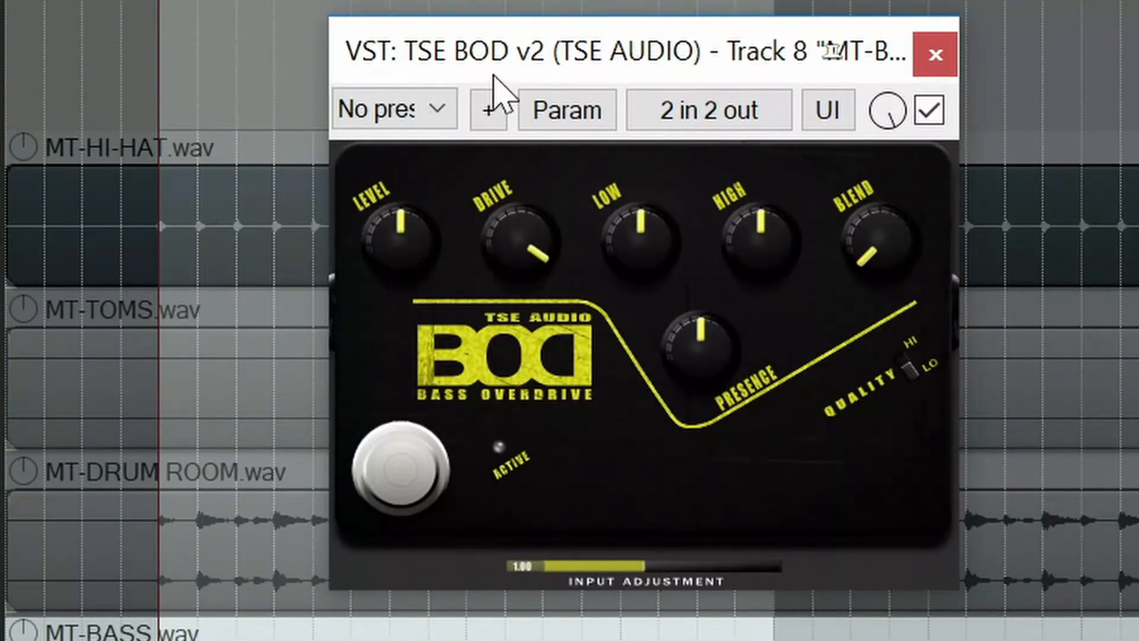
{"action": "left_click_drag", "start_coordinate": [521, 200], "coordinate": [550, 504]}
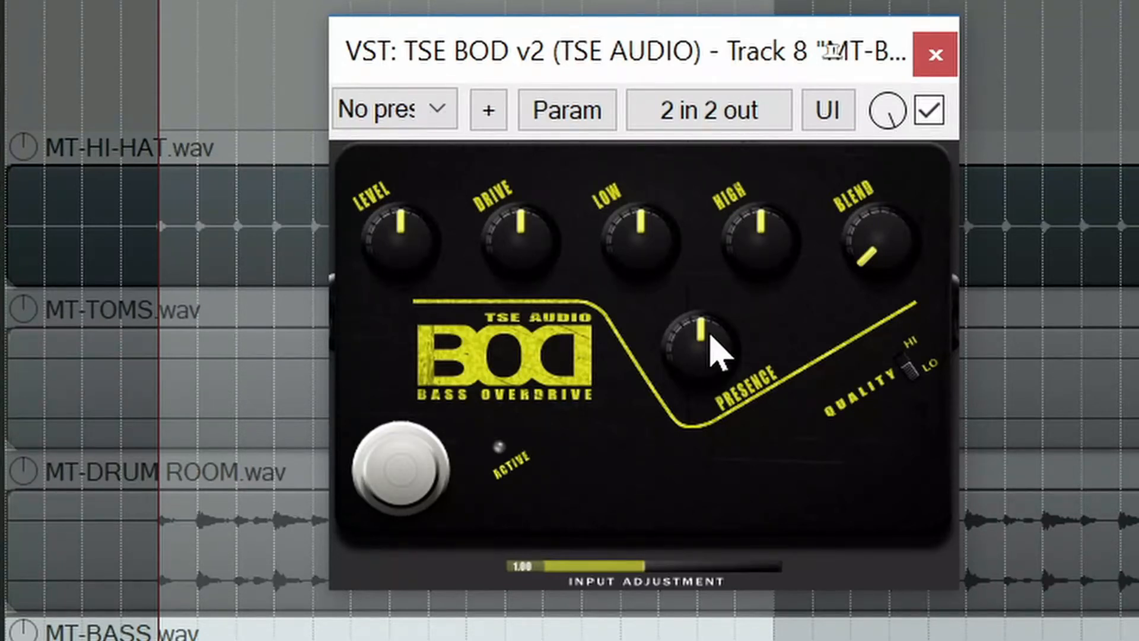
Try the Low, High and Blend knobs, returning Low and High to centre and Blend to minimum.
{"action": "mouse_move", "coordinate": [651, 259]}
{"action": "left_mouse_down"}
{"action": "mouse_move", "coordinate": [643, 165]}
{"action": "mouse_move", "coordinate": [646, 311]}
{"action": "mouse_move", "coordinate": [648, 242]}
{"action": "left_mouse_up"}
{"action": "double_click", "coordinate": [651, 260]}
{"action": "left_click_drag", "start_coordinate": [768, 254], "coordinate": [745, 262]}
{"action": "double_click", "coordinate": [758, 254]}
{"action": "left_click_drag", "start_coordinate": [888, 267], "coordinate": [888, 125]}
{"action": "left_click", "coordinate": [863, 274]}
Raise Level to about one o'clock with Drive at centre and play the looped section.
{"action": "left_click", "coordinate": [394, 240]}
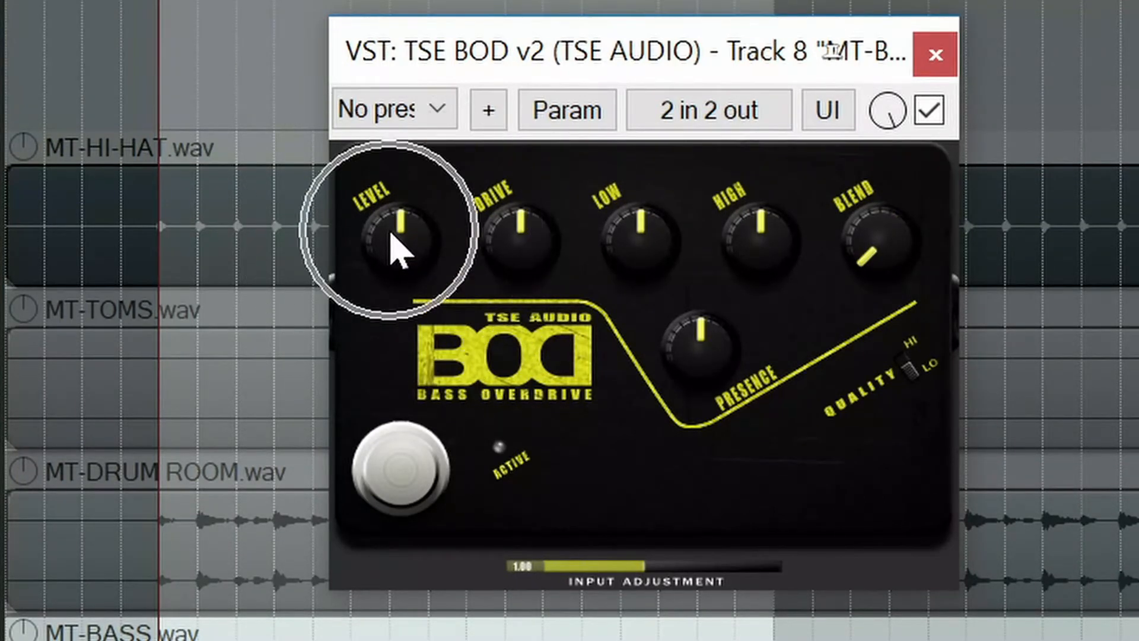
{"action": "left_click", "coordinate": [525, 244]}
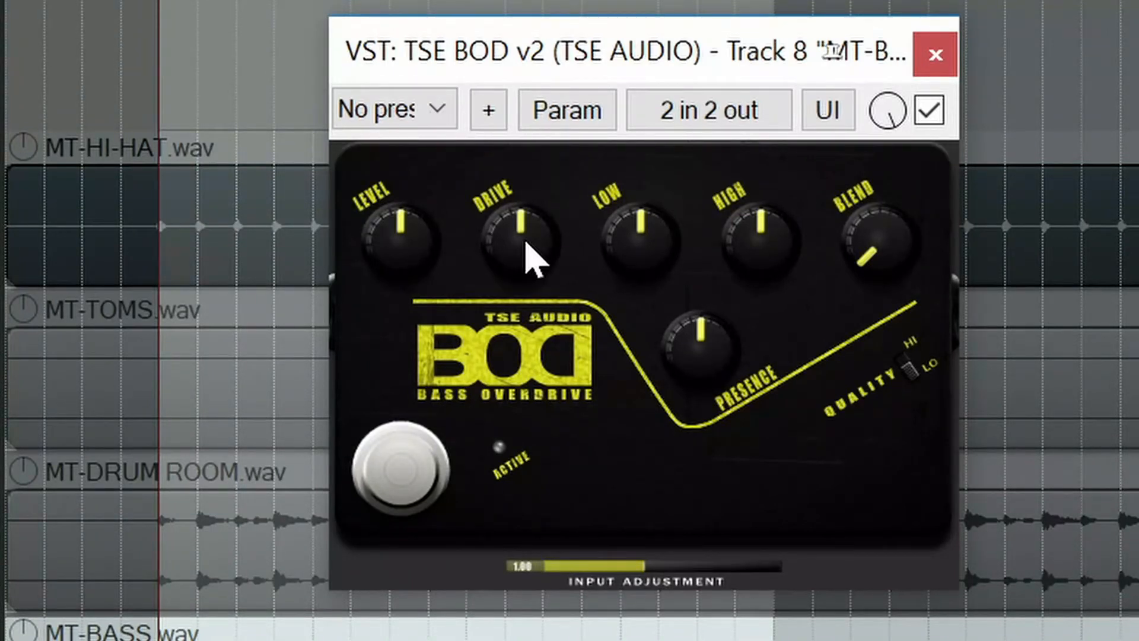
{"action": "key", "text": "space"}
{"action": "key", "text": "space"}
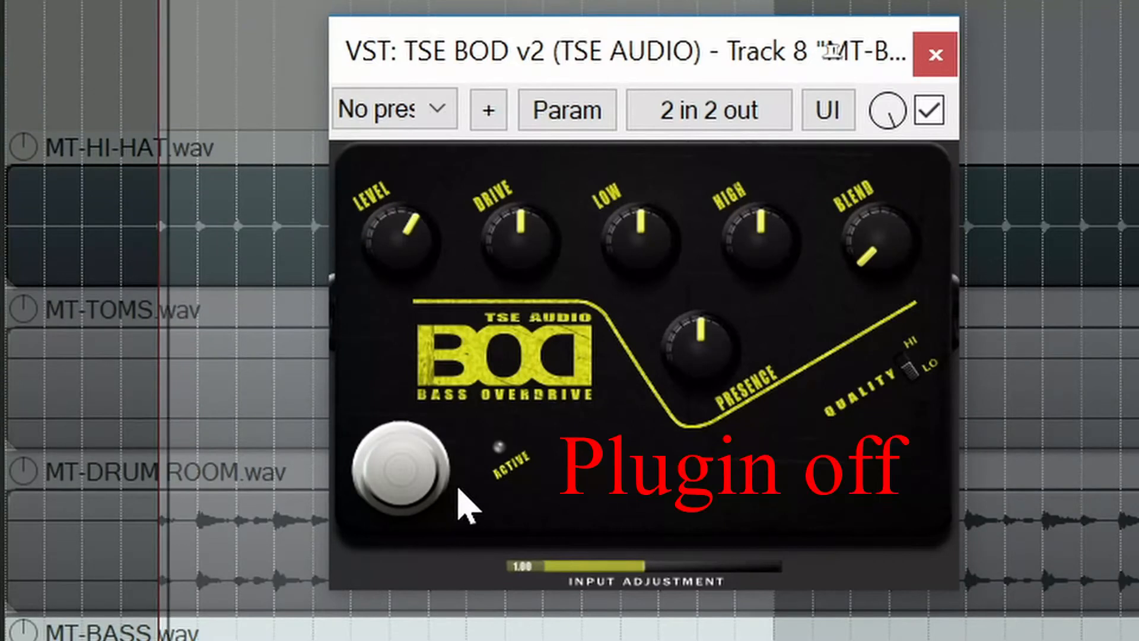
Toggle the overdrive during playback to compare the bypassed and processed bass, leaving the effect active.
{"action": "left_click", "coordinate": [408, 467]}
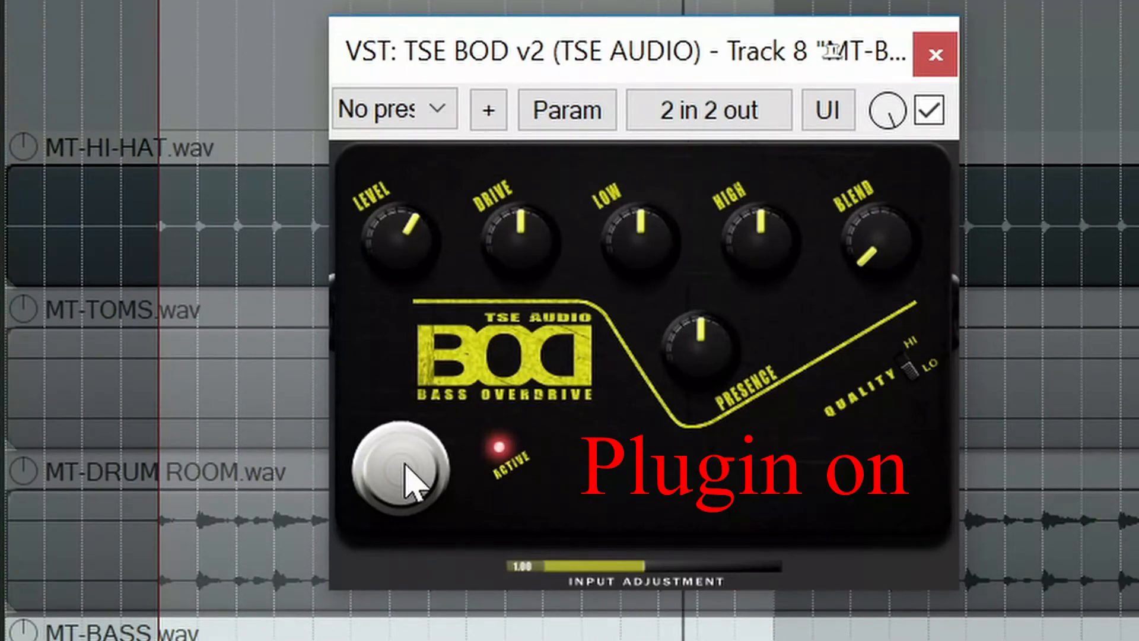
{"action": "left_click", "coordinate": [410, 474]}
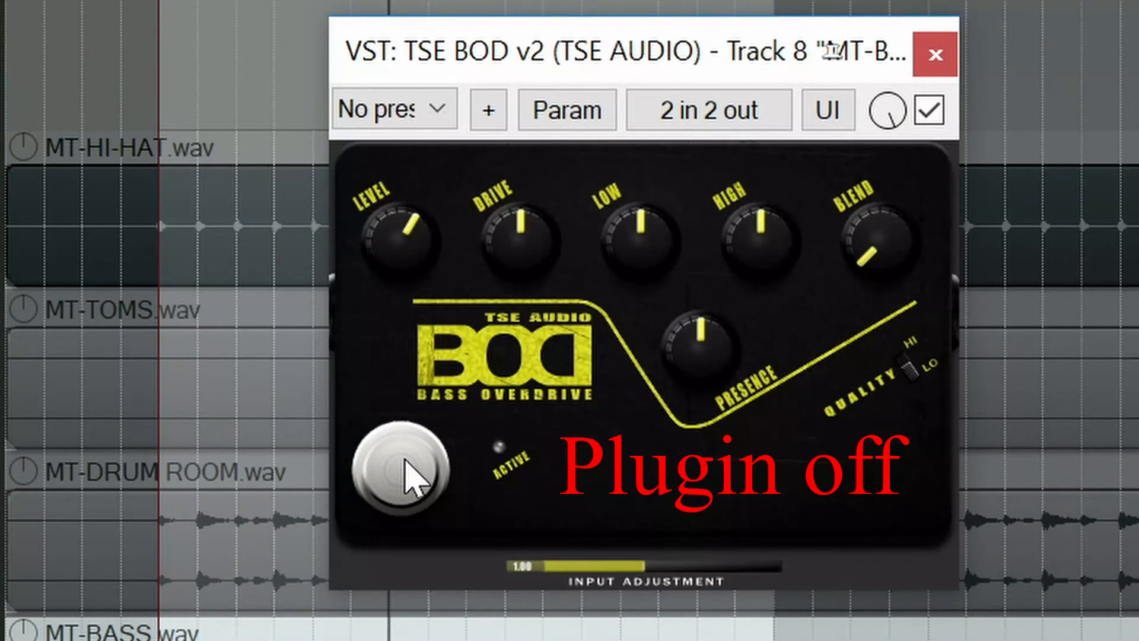
{"action": "left_click", "coordinate": [405, 460]}
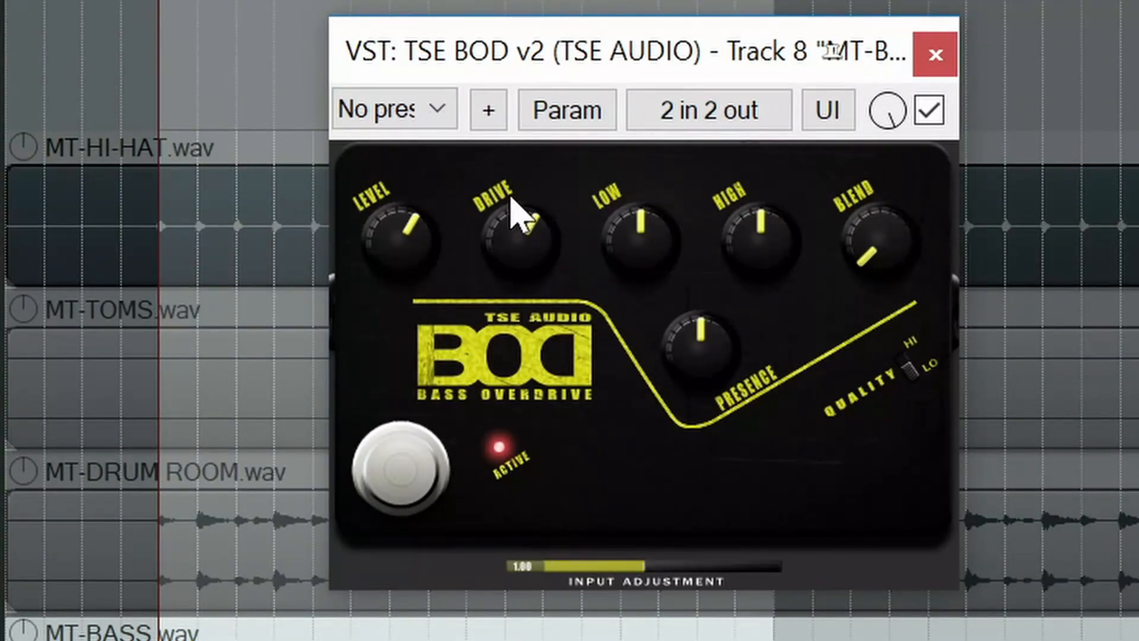
Turn Drive up to about three o'clock and lower Level to just below centre to compensate.
{"action": "left_click_drag", "start_coordinate": [511, 214], "coordinate": [503, 148]}
{"action": "double_click", "coordinate": [506, 238]}
{"action": "left_click_drag", "start_coordinate": [529, 255], "coordinate": [489, 112]}
{"action": "left_click_drag", "start_coordinate": [419, 255], "coordinate": [425, 306]}
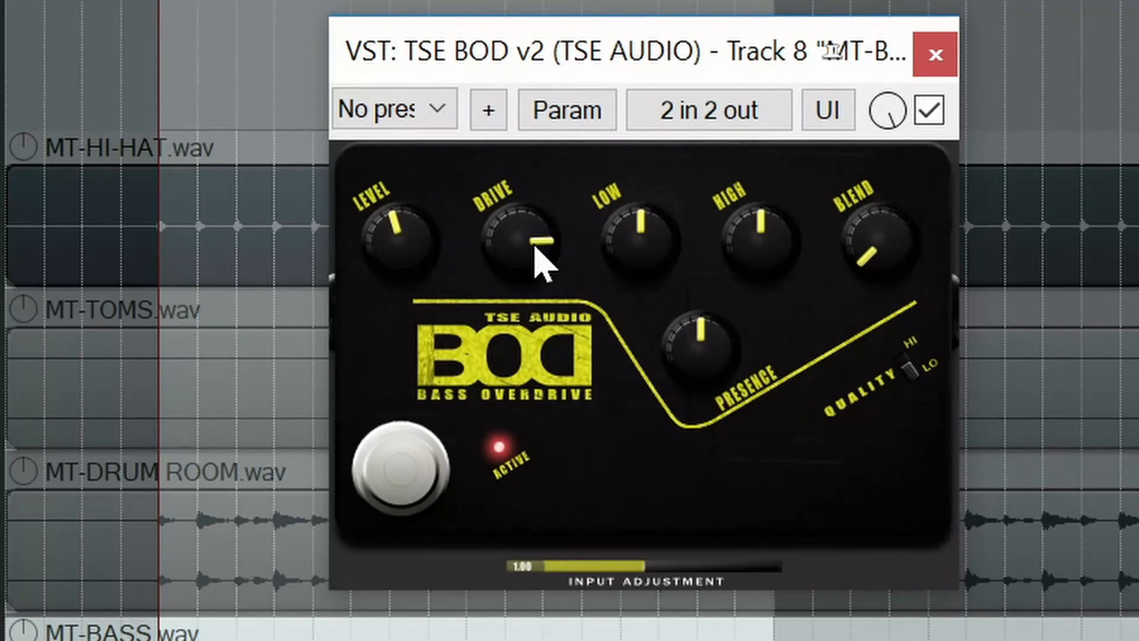
Play the loop and bypass and re-enable the overdrive to compare the high-drive bass sound.
{"action": "key", "text": "space"}
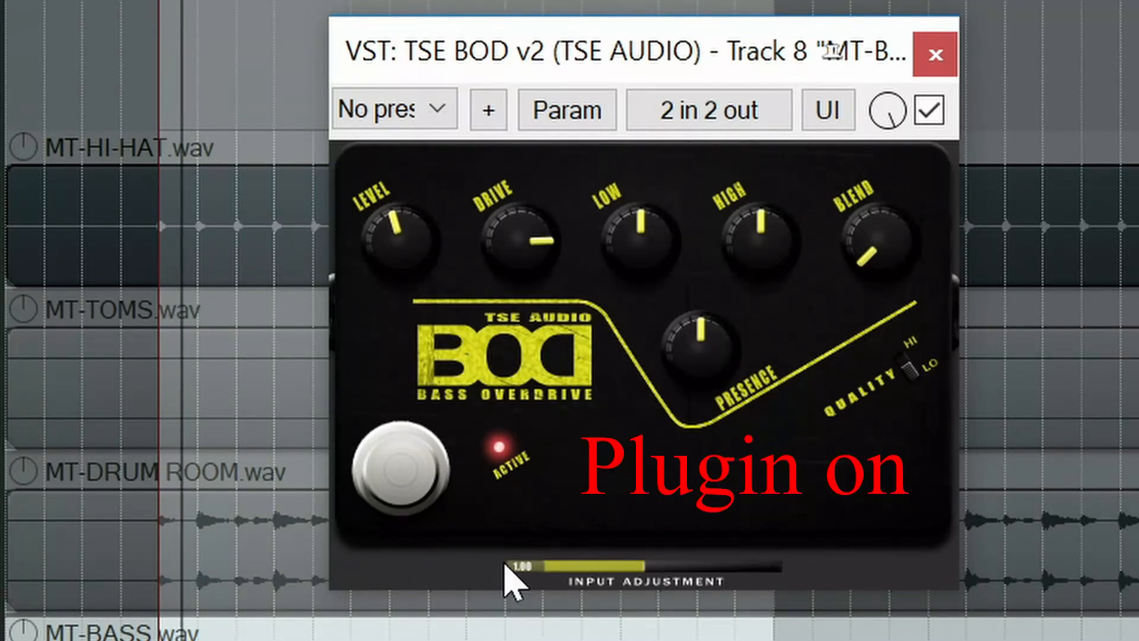
{"action": "left_click", "coordinate": [414, 459]}
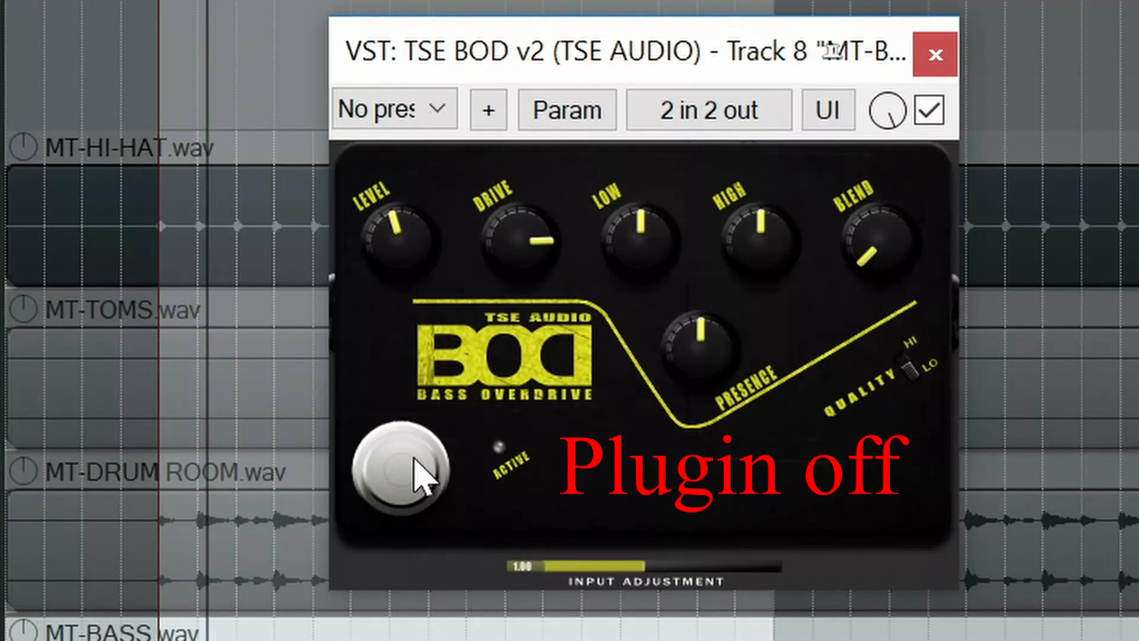
{"action": "left_click", "coordinate": [415, 460]}
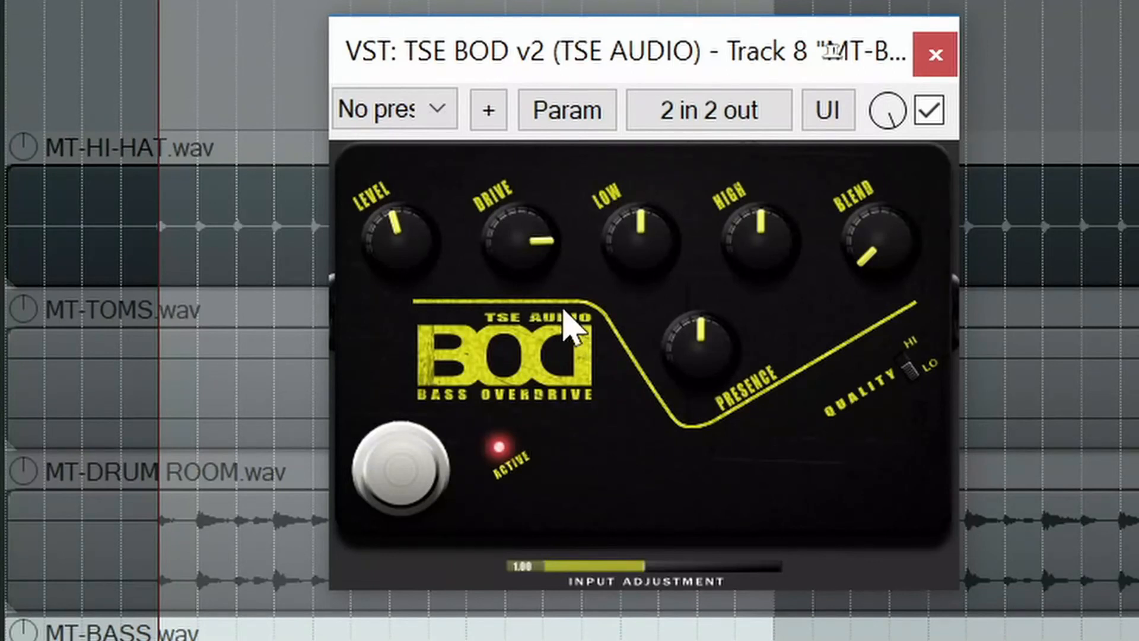
Reset Drive to centre, try a lower setting and return it to centre, with Level slightly above centre.
{"action": "double_click", "coordinate": [539, 247]}
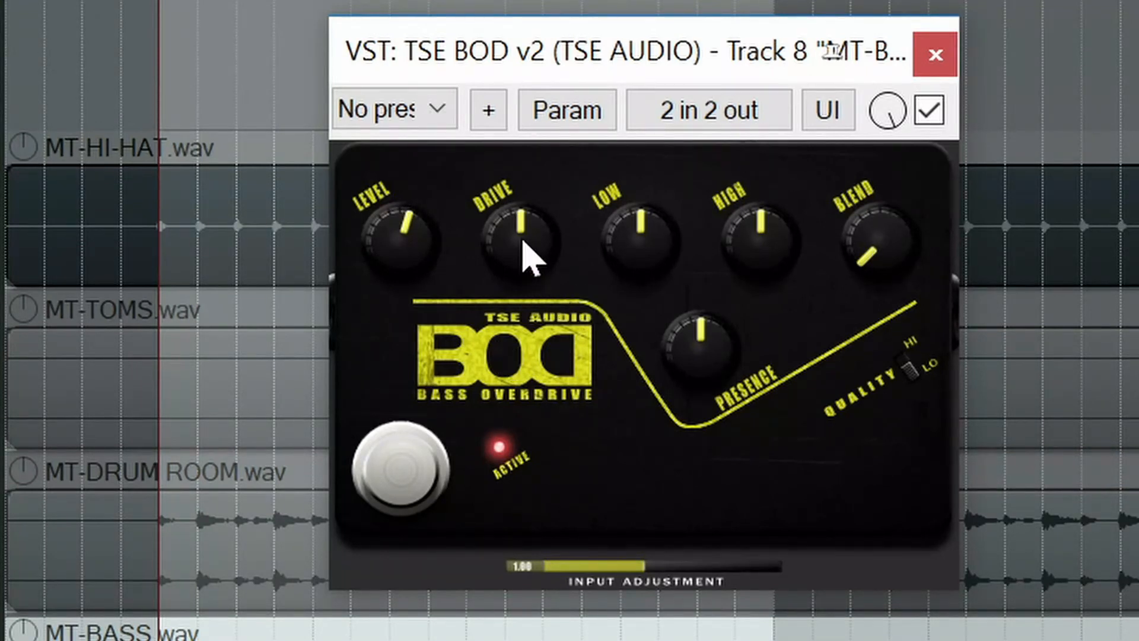
{"action": "left_click_drag", "start_coordinate": [522, 228], "coordinate": [554, 362]}
{"action": "double_click", "coordinate": [526, 264]}
During playback, lower Drive to about nine o'clock and raise Level to just past three o'clock.
{"action": "key", "text": "space"}
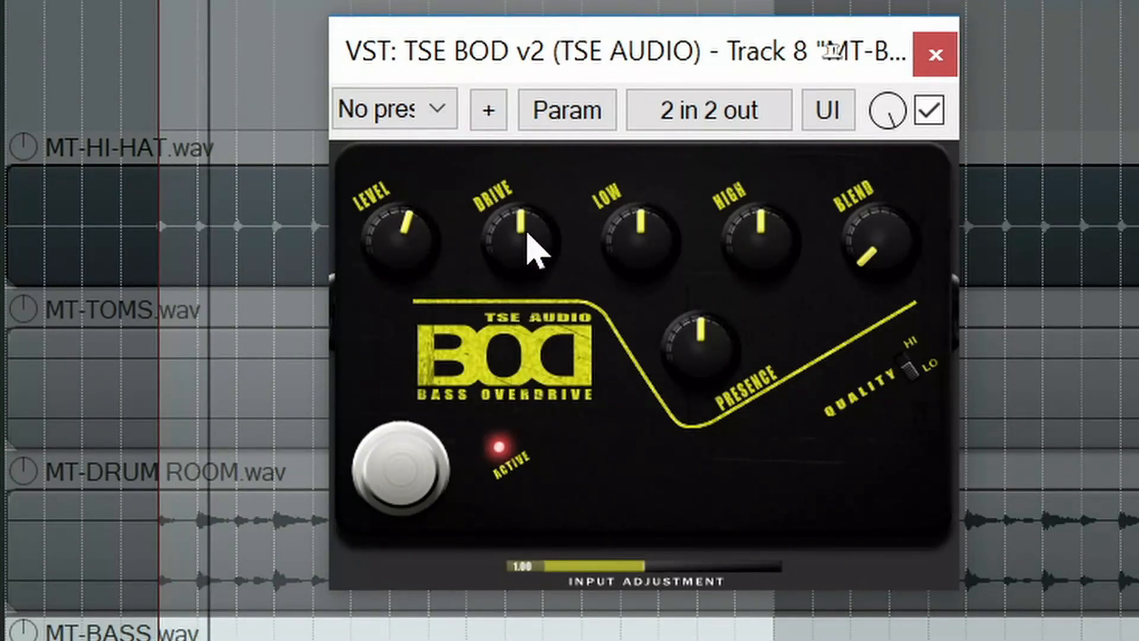
{"action": "left_click_drag", "start_coordinate": [527, 254], "coordinate": [541, 350]}
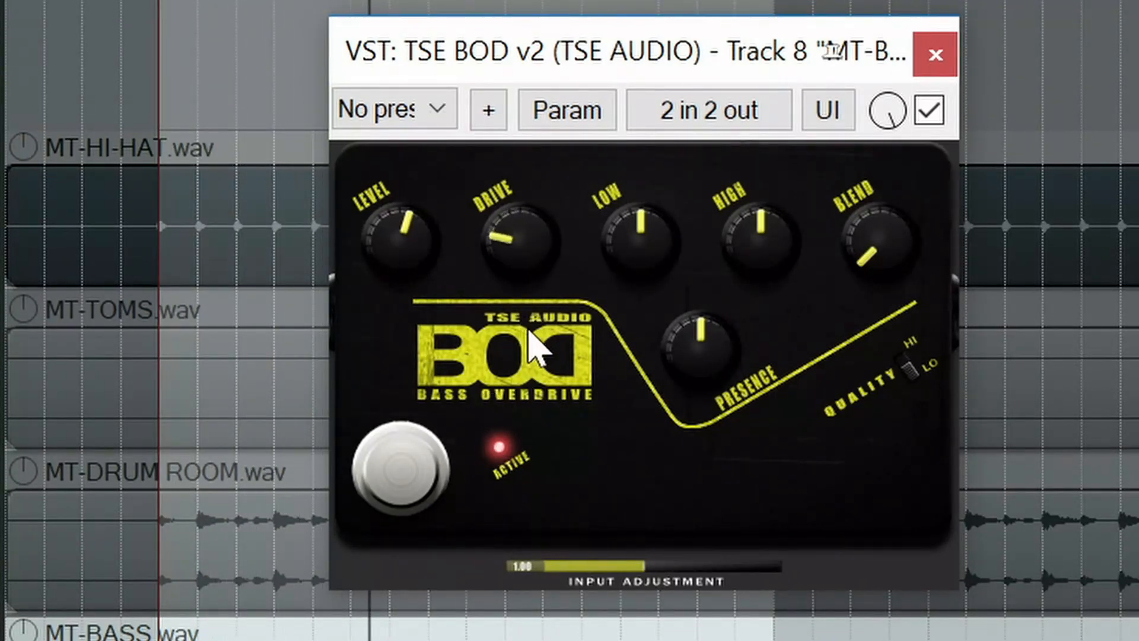
{"action": "left_click_drag", "start_coordinate": [407, 255], "coordinate": [394, 160]}
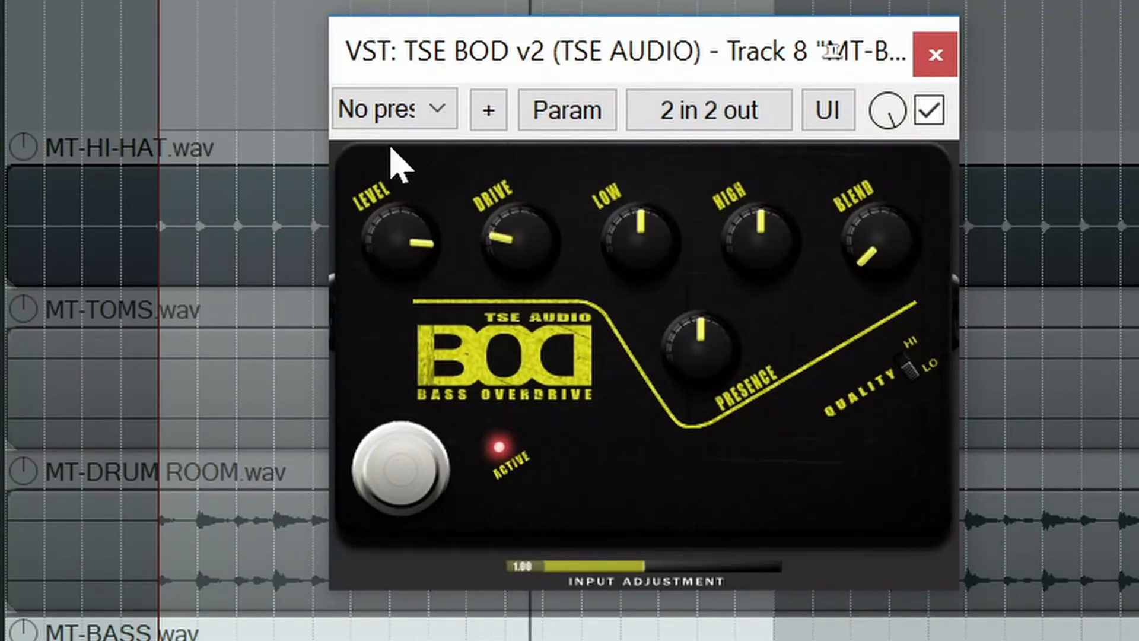
{"action": "mouse_move", "coordinate": [483, 254]}
{"action": "left_mouse_down"}
{"action": "mouse_move", "coordinate": [509, 287]}
{"action": "mouse_move", "coordinate": [496, 216]}
{"action": "mouse_move", "coordinate": [505, 340]}
{"action": "mouse_move", "coordinate": [486, 237]}
{"action": "left_mouse_up"}
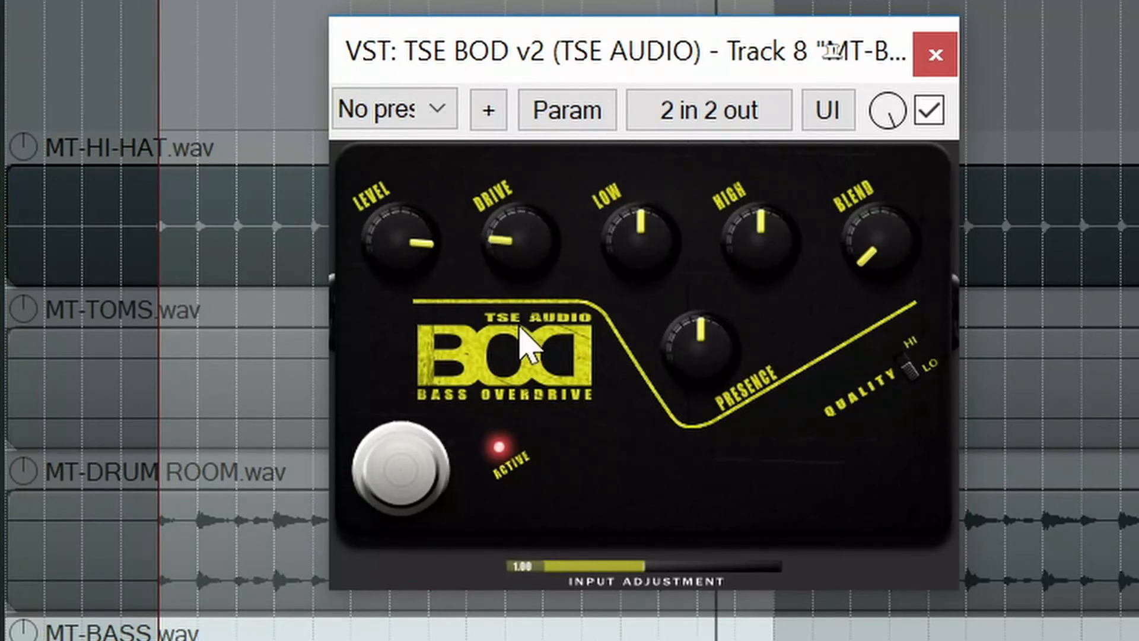
{"action": "left_click_drag", "start_coordinate": [521, 243], "coordinate": [524, 248]}
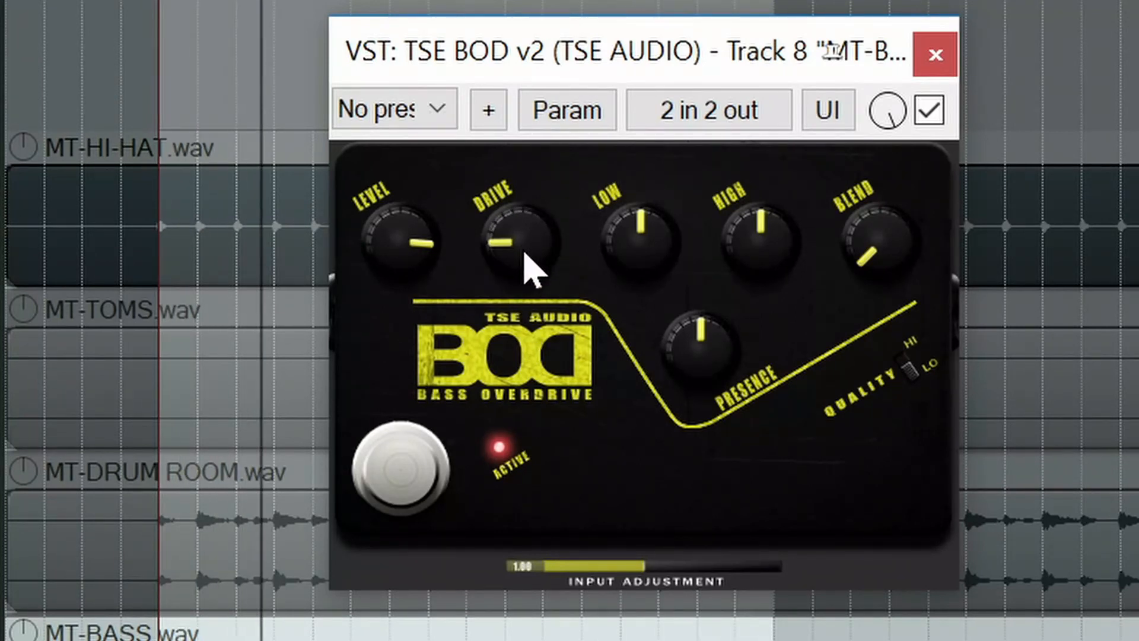
{"action": "left_click_drag", "start_coordinate": [414, 262], "coordinate": [473, 297]}
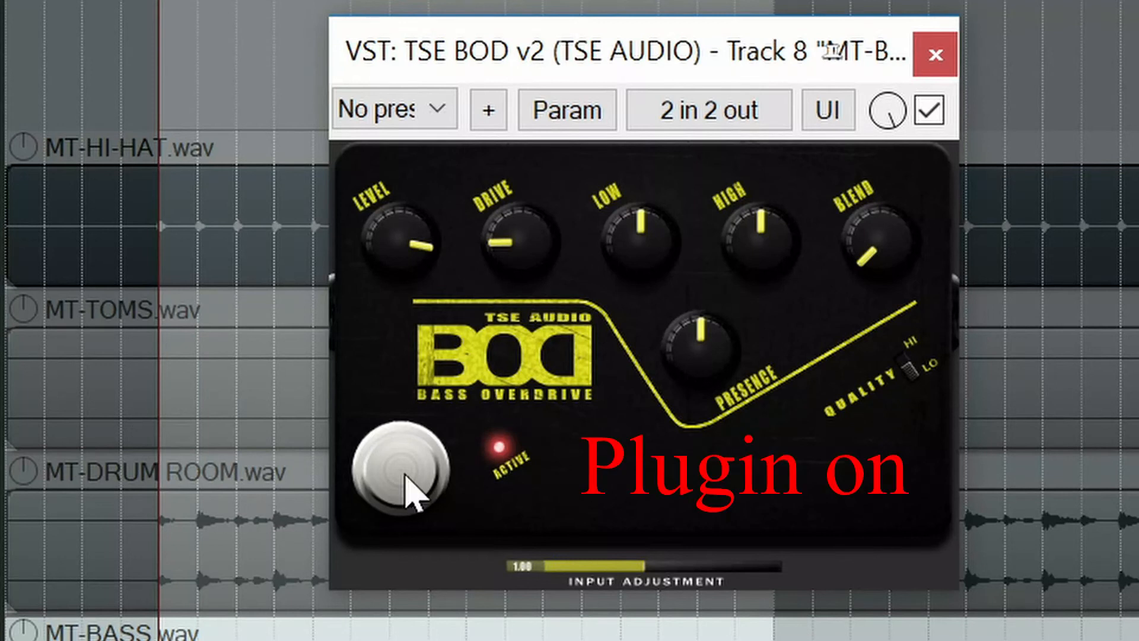
Compare the low-drive bass sound by switching the overdrive off and on repeatedly during playback, leaving it active.
{"action": "key", "text": "space"}
{"action": "left_click", "coordinate": [410, 488]}
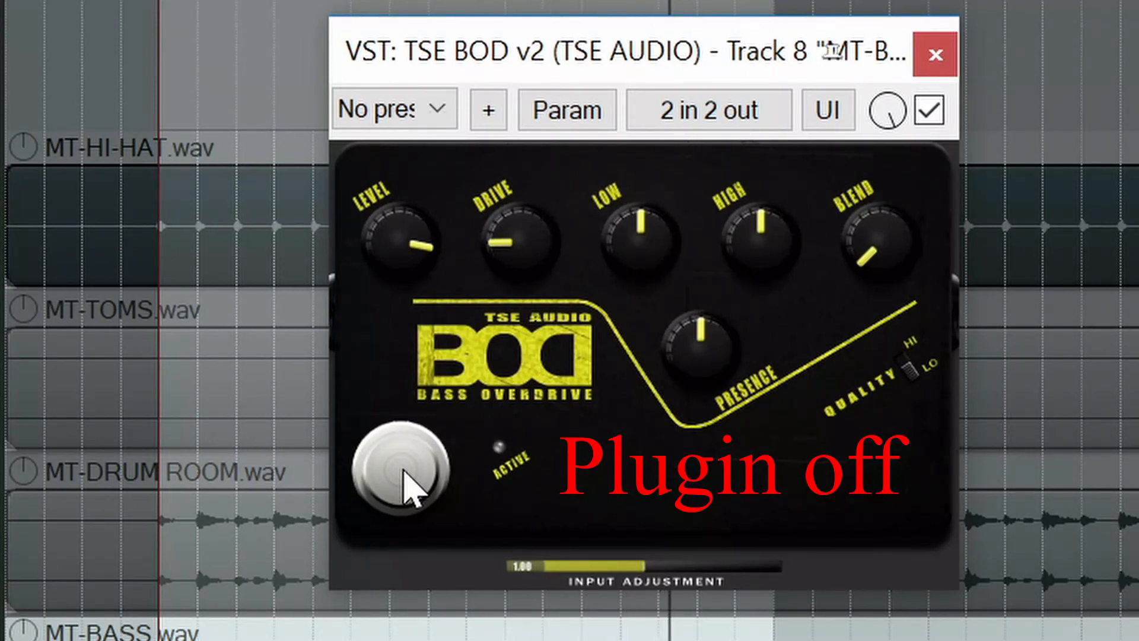
{"action": "left_click", "coordinate": [412, 487]}
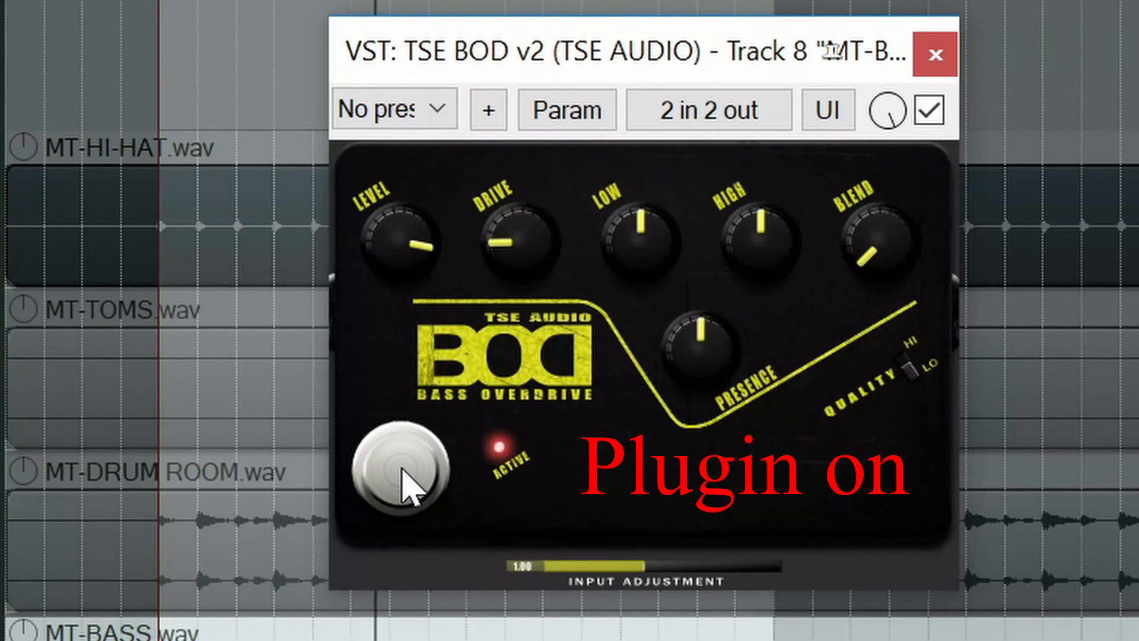
{"action": "left_click", "coordinate": [412, 487]}
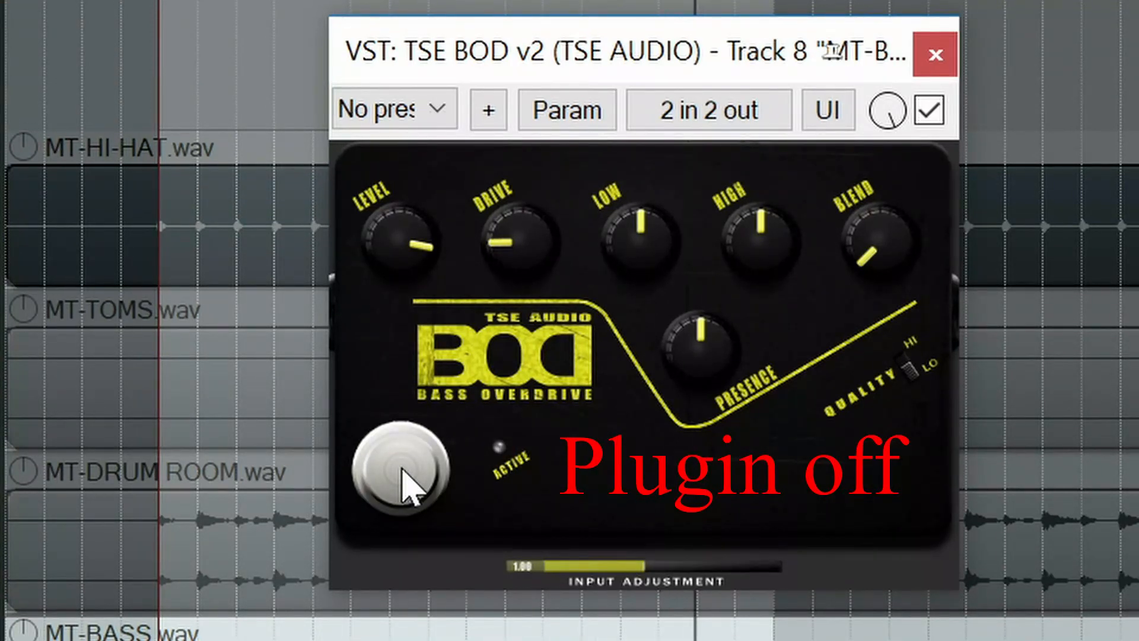
{"action": "left_click", "coordinate": [412, 487]}
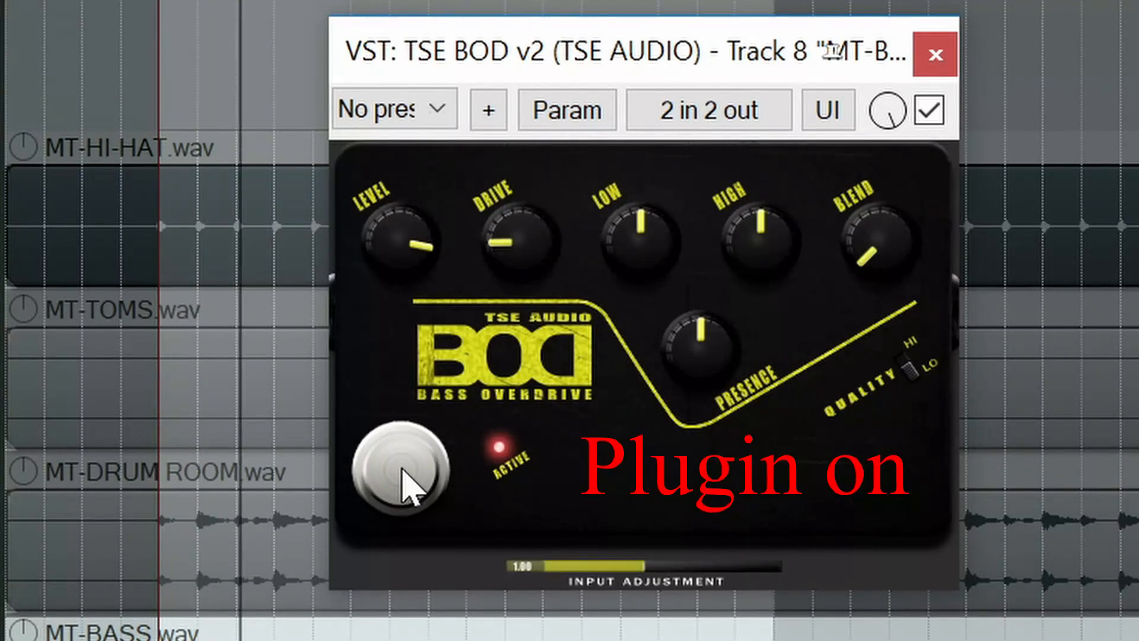